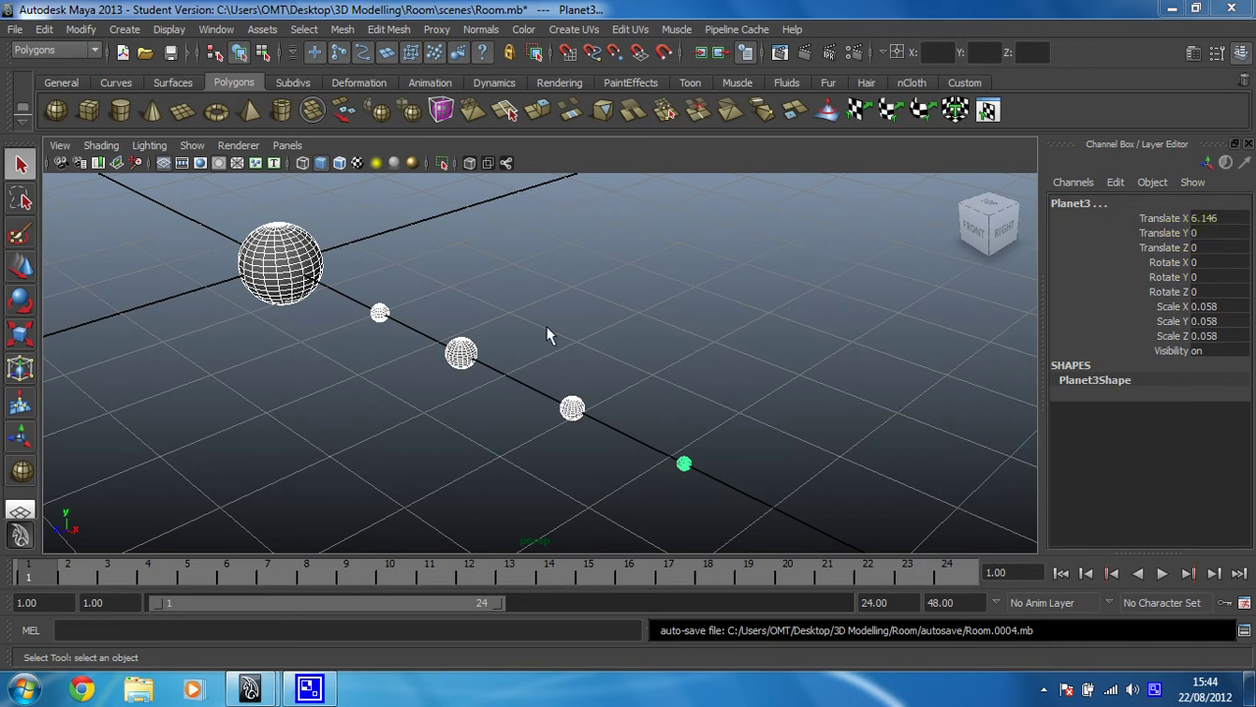
- Clear the selection so the Sun and four planet spheres are unselected
left_click(593, 479)
- Select the Sun and each planet in turn to read their Channel Box values
left_click(275, 253)
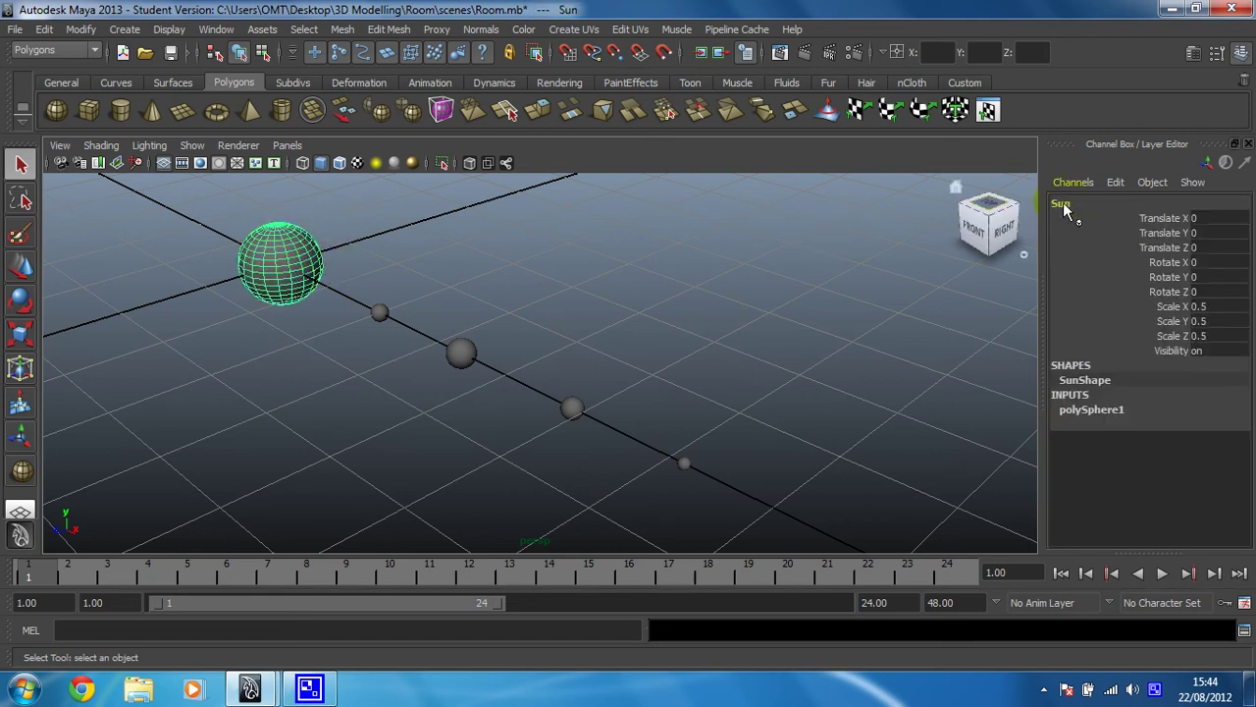
left_click(377, 316)
left_click(462, 354)
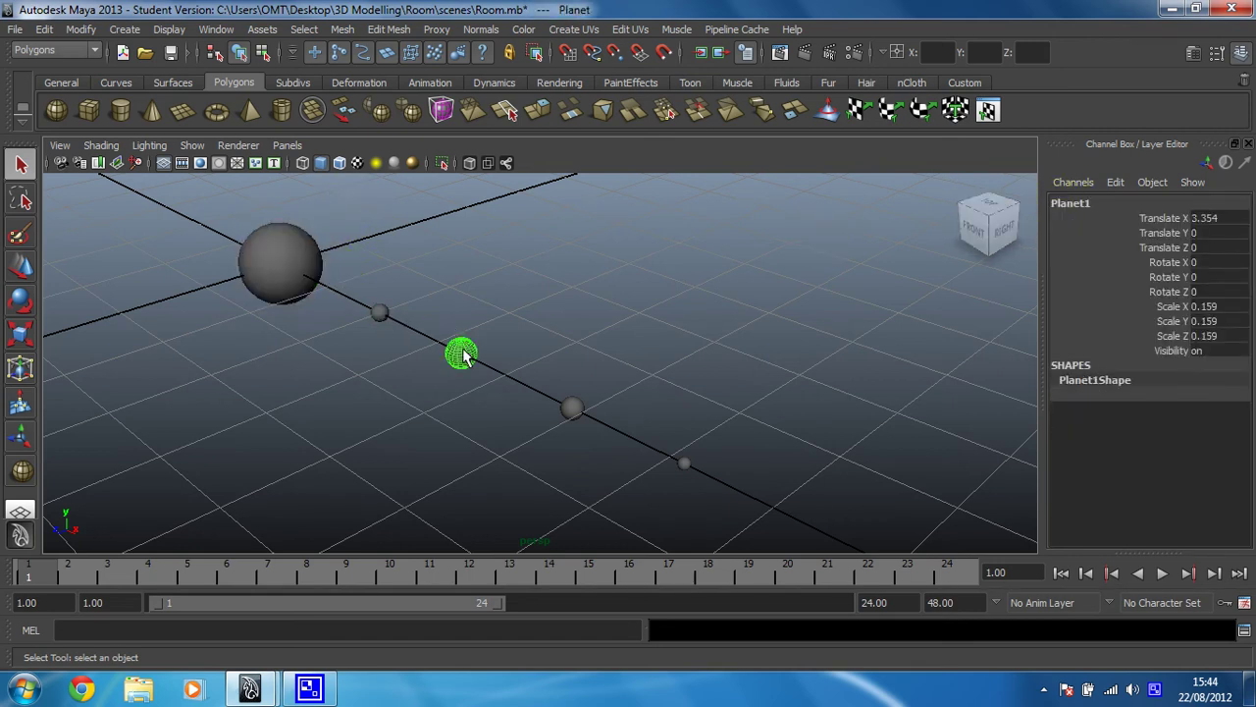
left_click(574, 410)
left_click(684, 465)
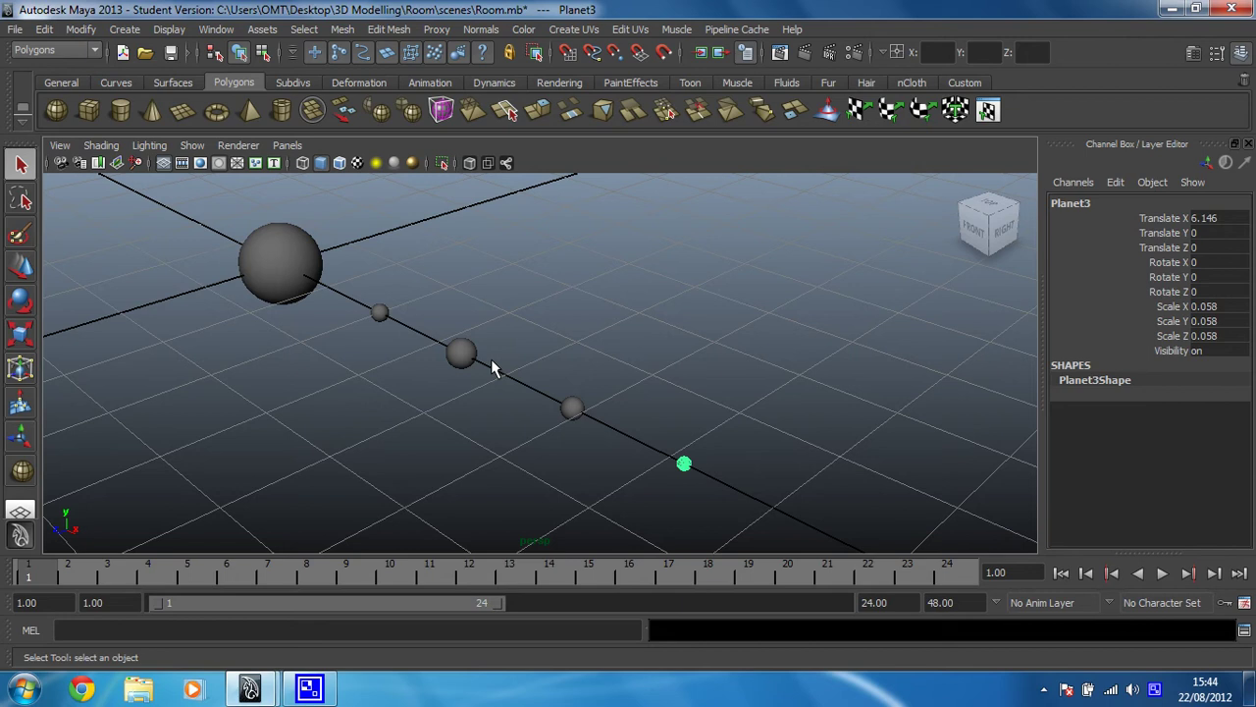
- Recheck Planet2 (X 4.884) and Planet1 (X 3.354), then duplicate Planet1
left_click(572, 409)
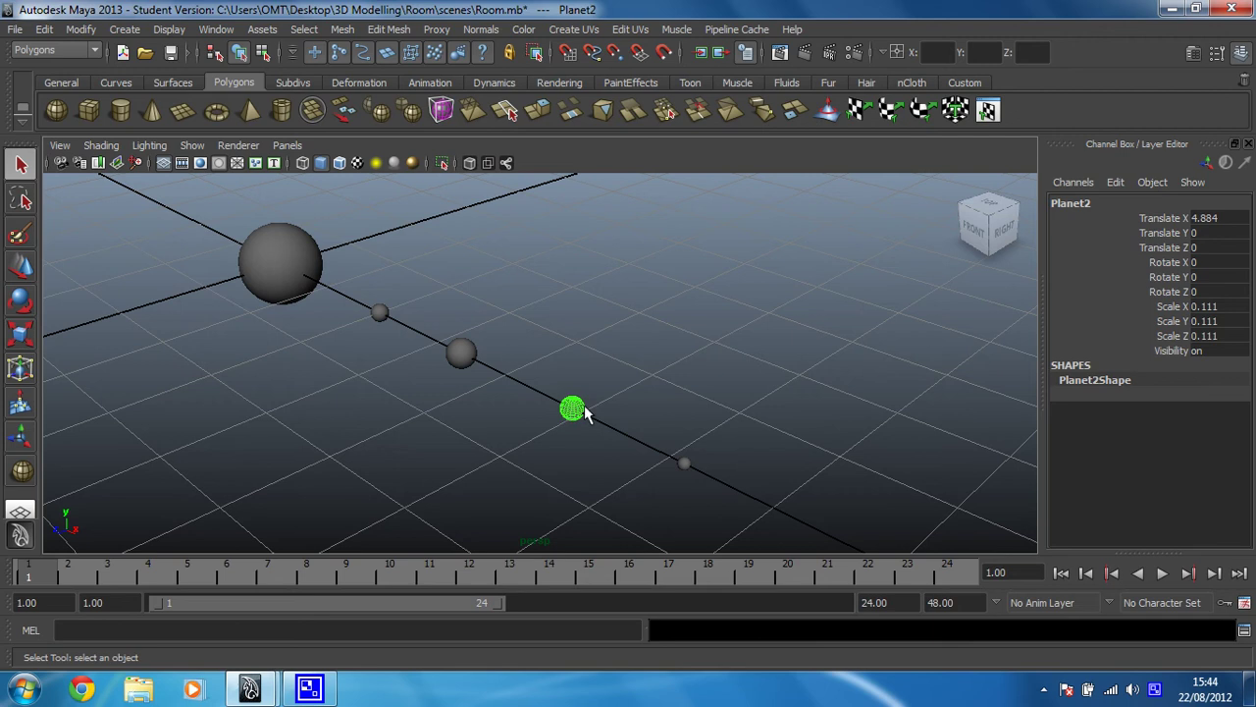
left_click(463, 360)
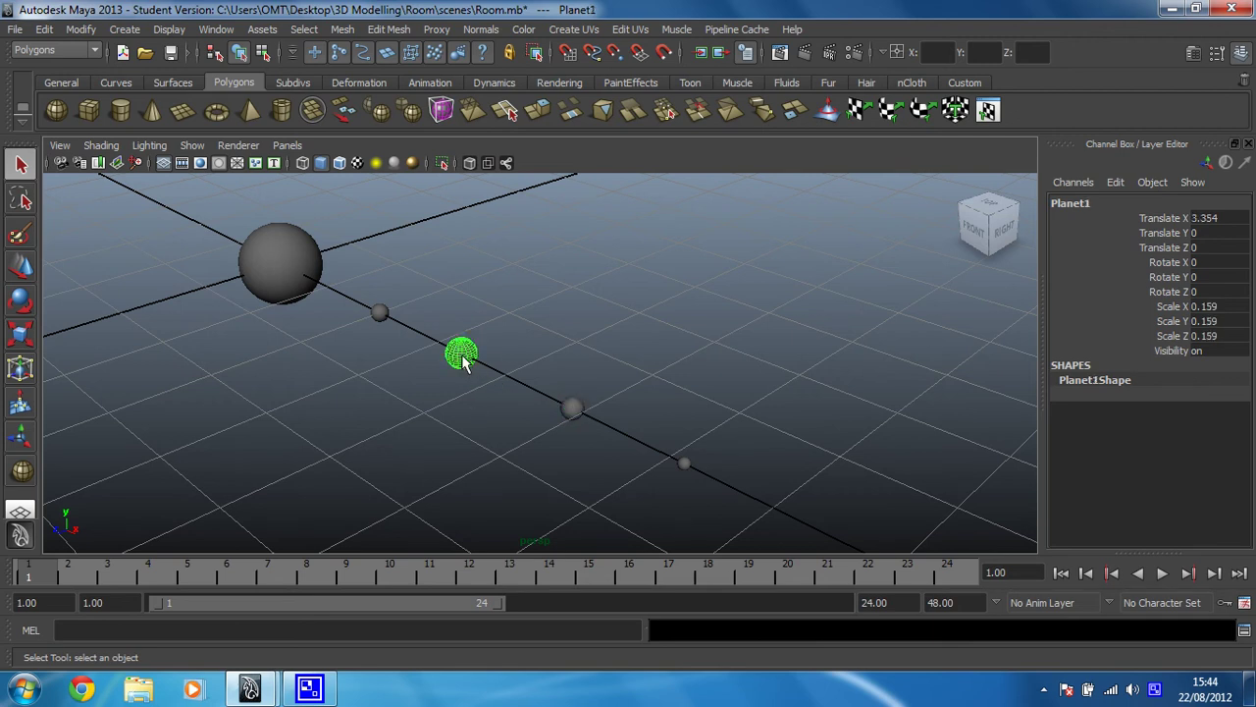
key("ctrl+d")
- Slide the Planet1 copy along X and scale it to 0.2 on all axes
left_click(22, 267)
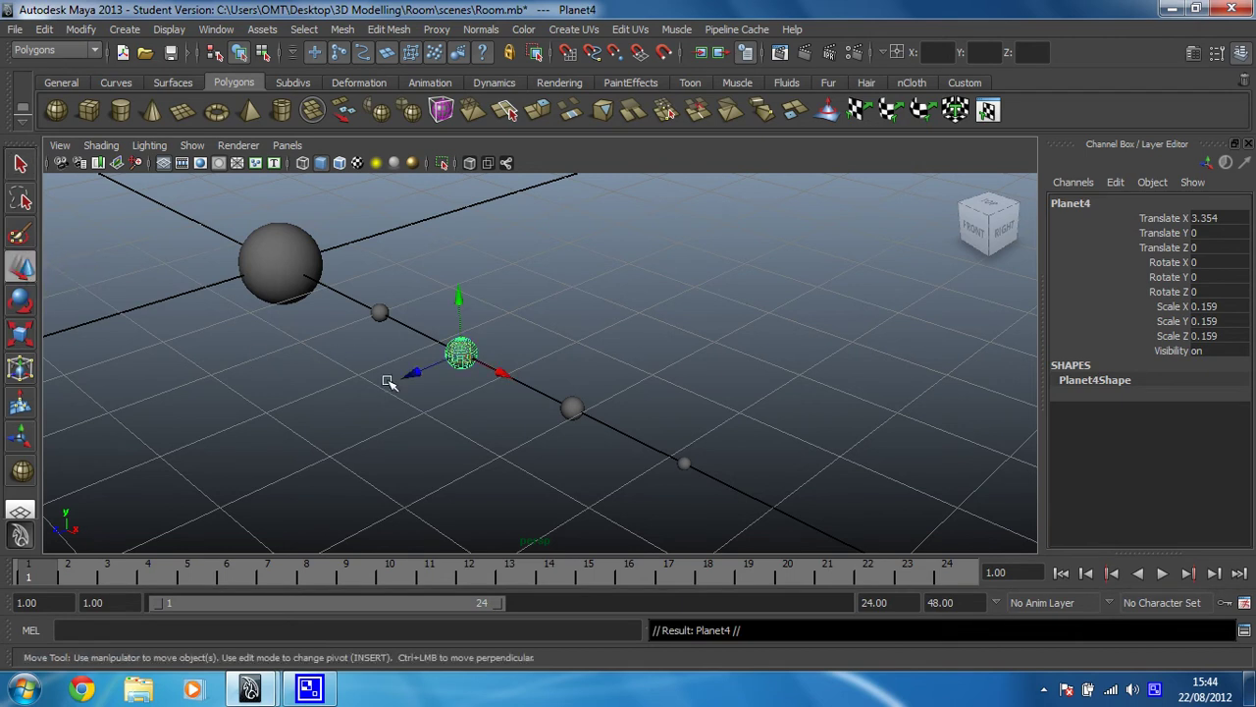
left_click_drag(501, 373, 533, 397)
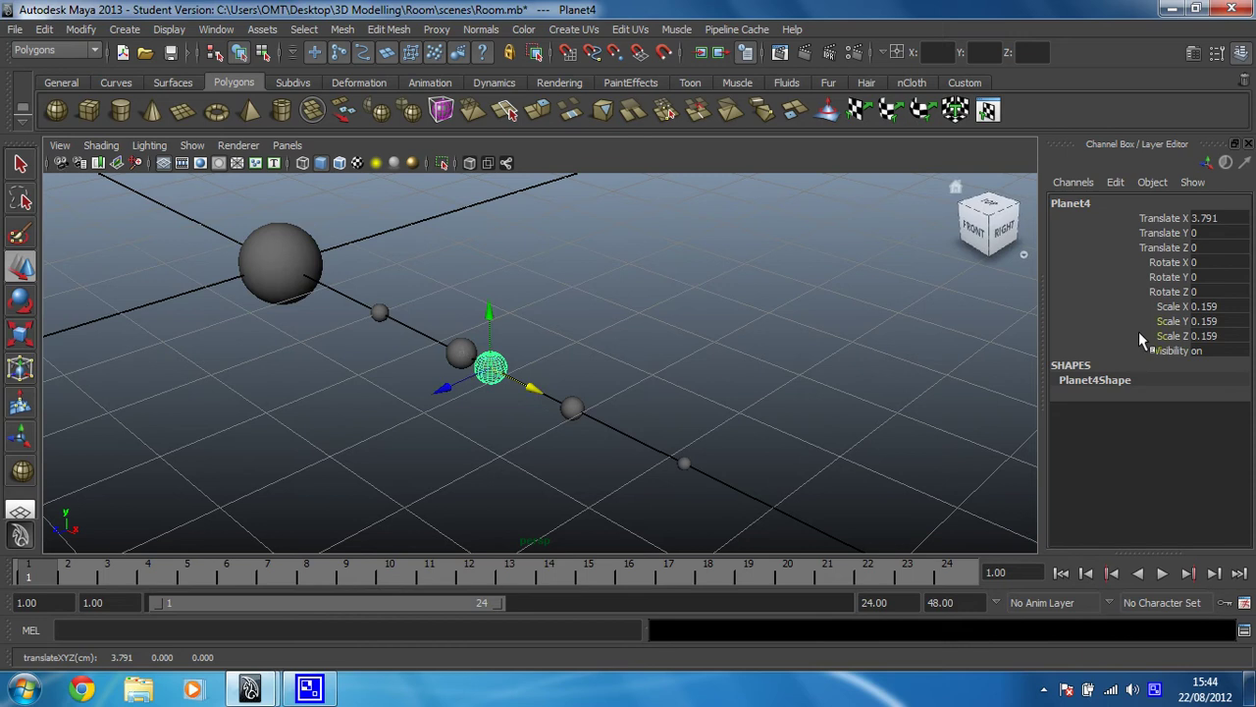
left_click_drag(1240, 308, 1233, 336)
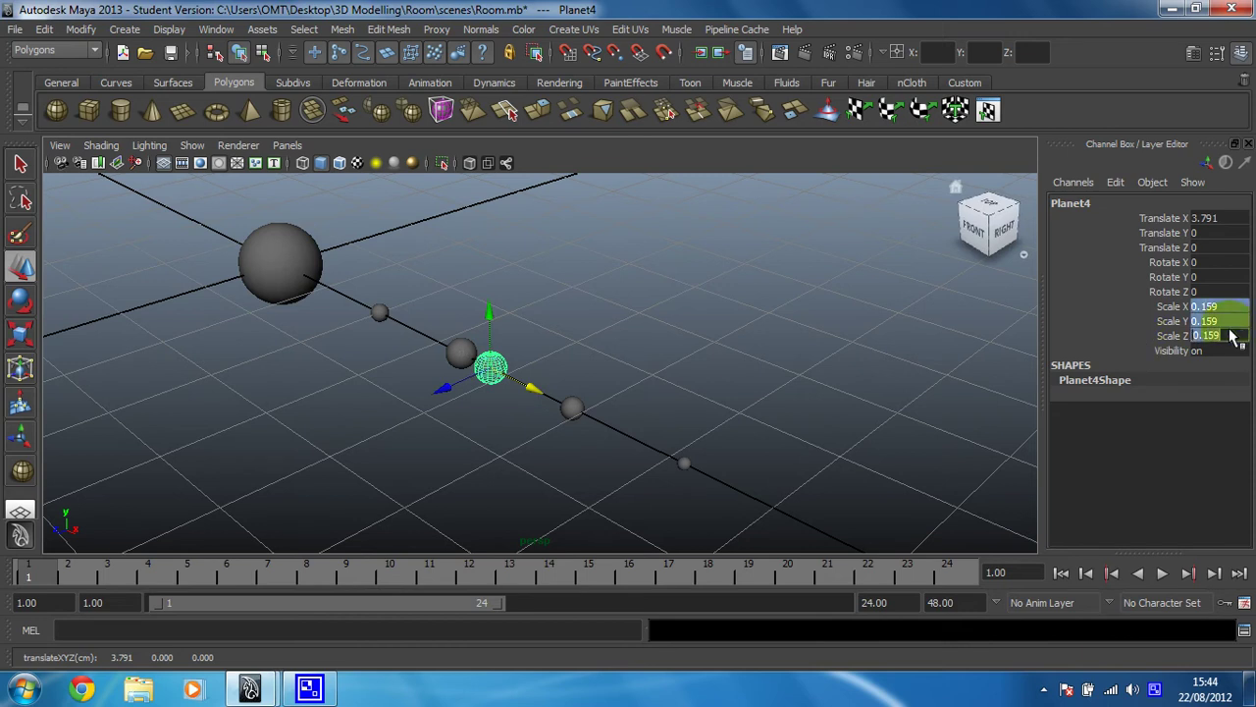
type("0.2")
key("Return")
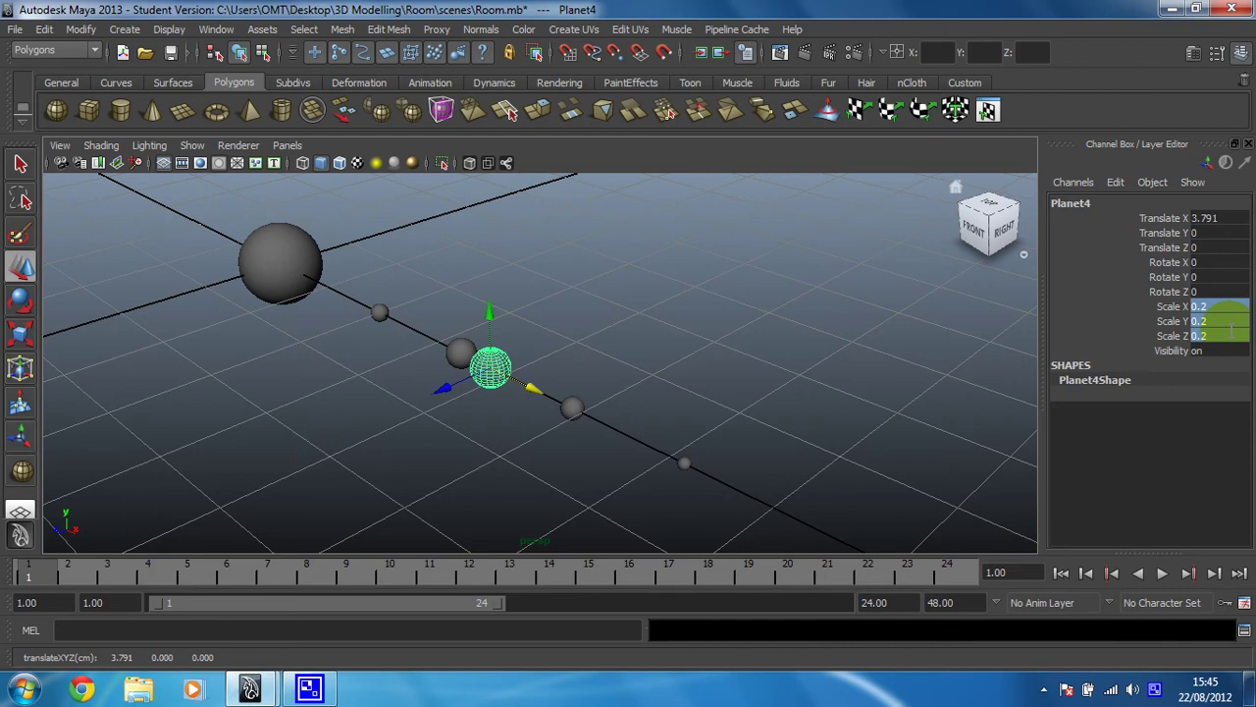
key("2")
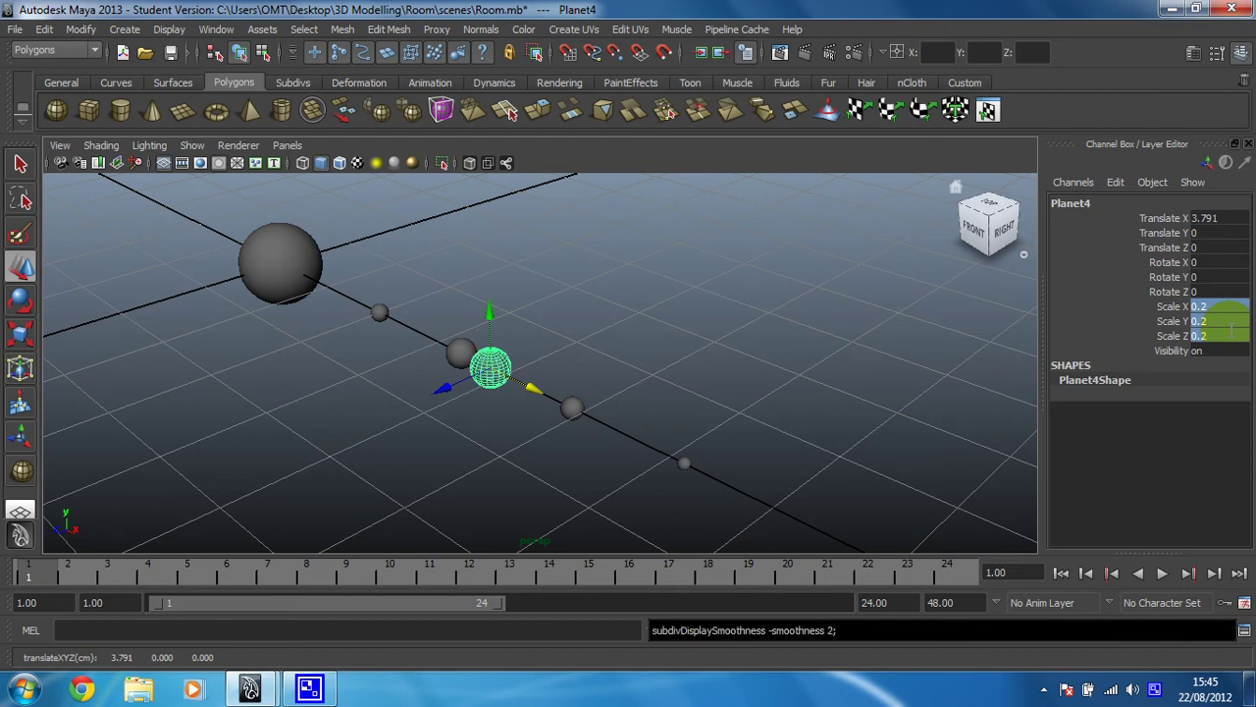
- Shrink the copy to 0.02 on all axes and place it at X 3.628 beside Planet1
left_click(1222, 316)
left_click_drag(1222, 312, 1220, 342)
type("0.02")
key("Return")
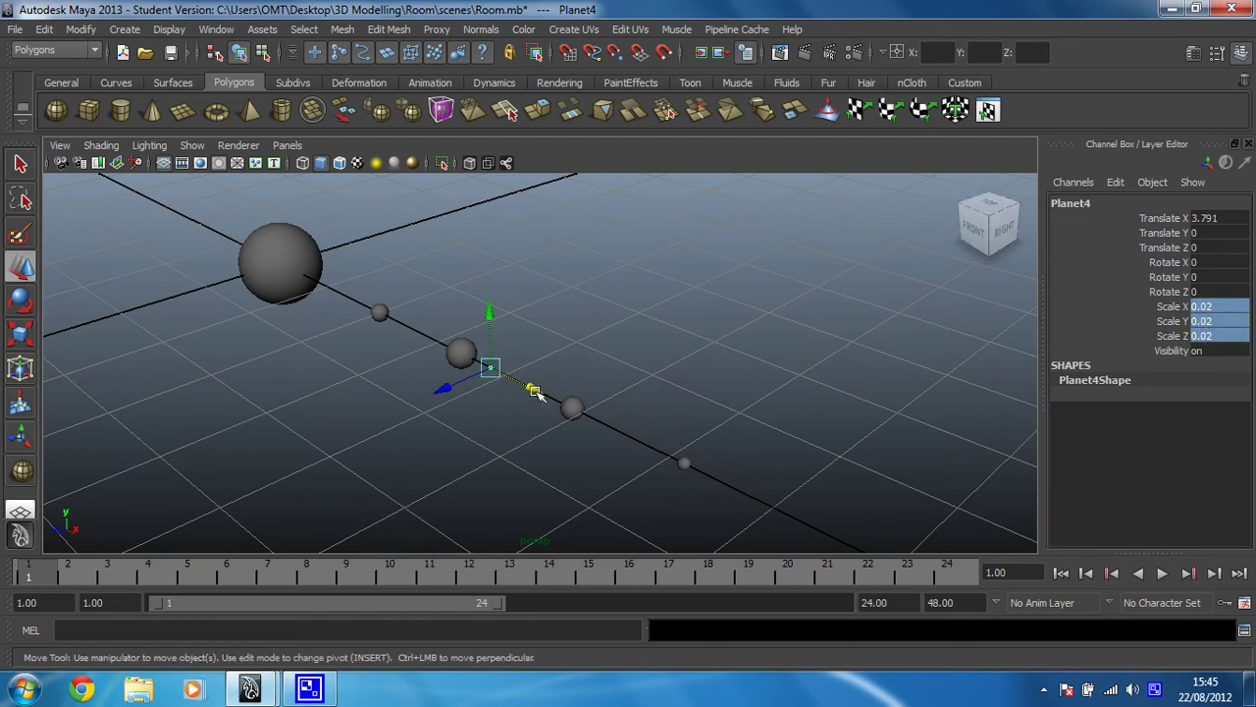
mouse_move(527, 391)
left_mouse_down()
mouse_move(511, 381)
mouse_move(523, 392)
left_mouse_up()
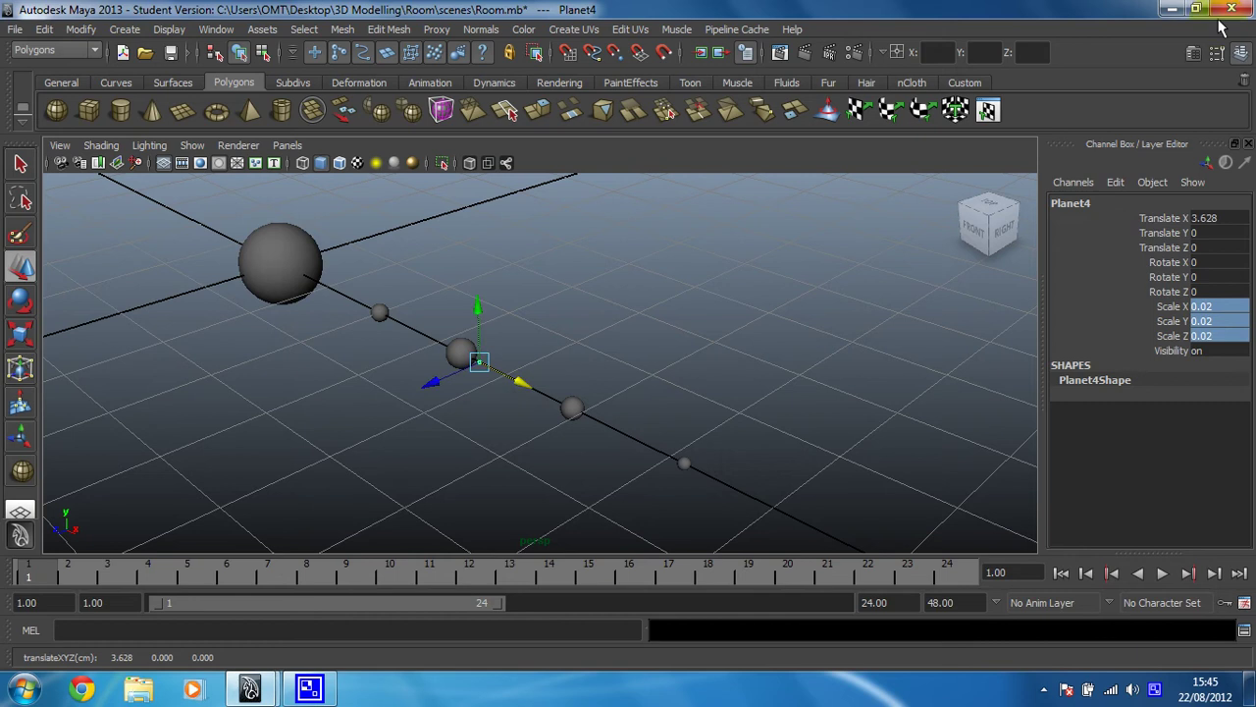
- Rename the small sphere to 'Moon'
left_click(1074, 203)
type("Moon")
key("Return")
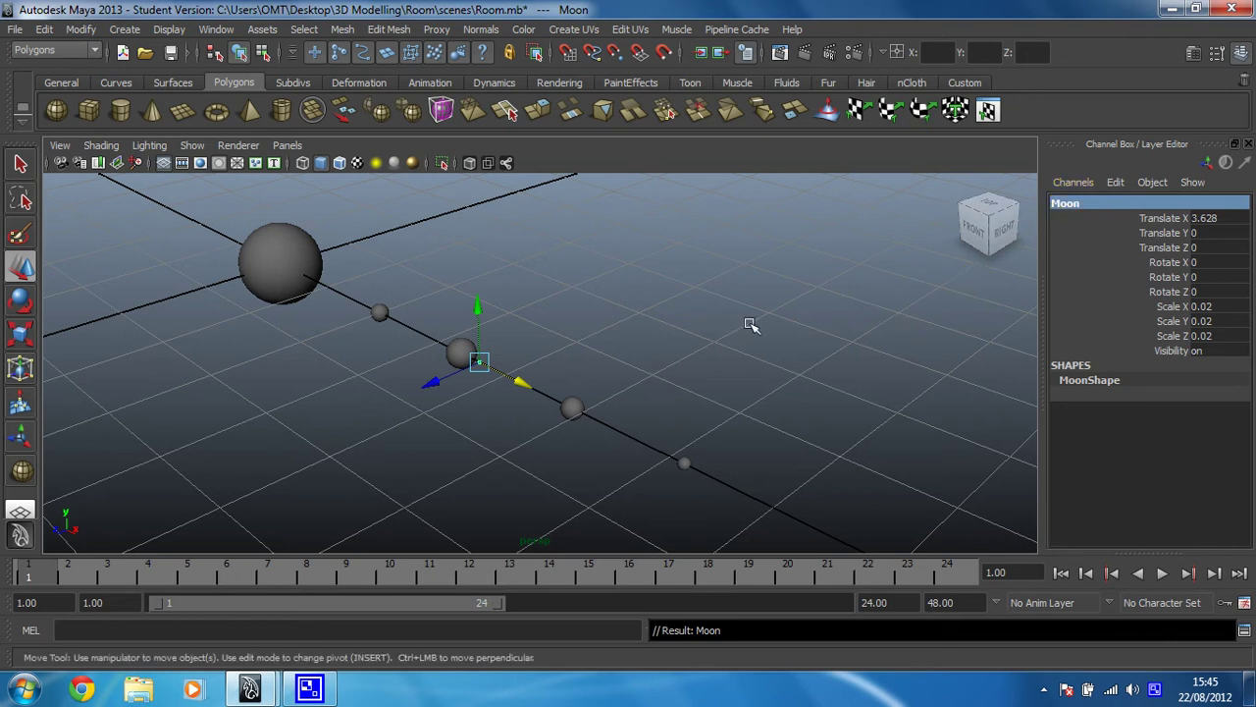
- Create a default polygon torus, pTorus1, on the grid across the planet line
left_click(217, 112)
left_click(217, 111)
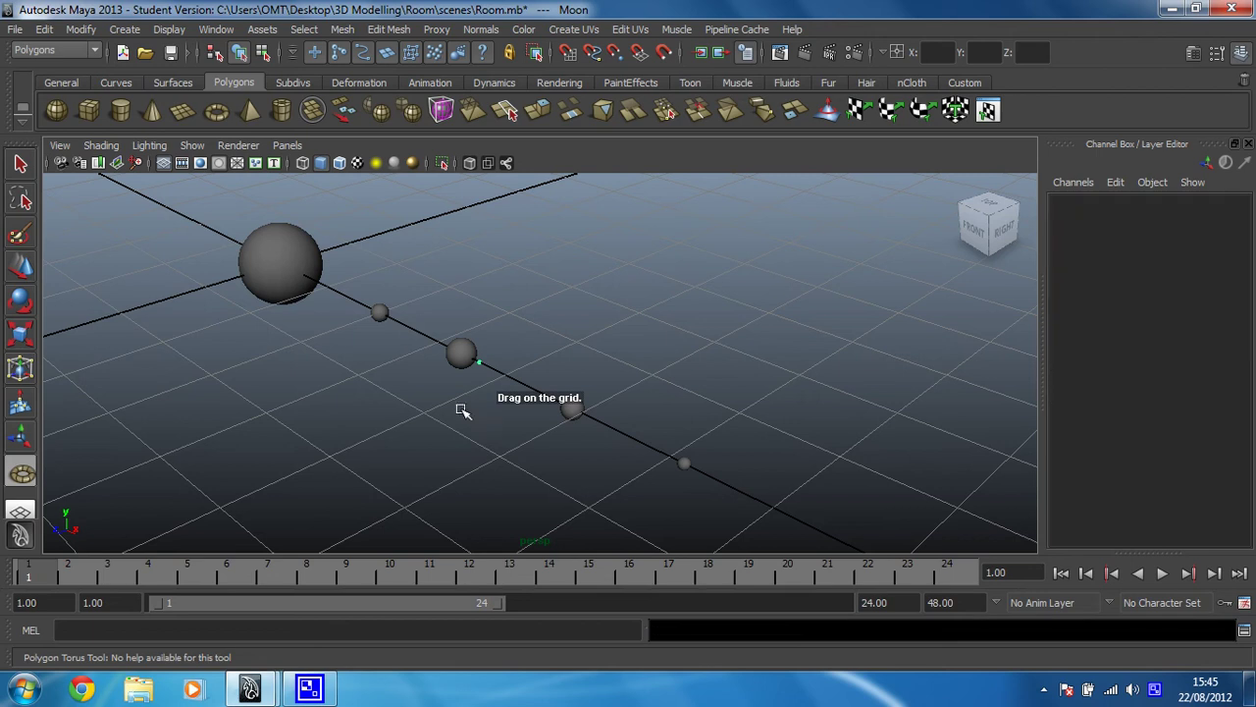
left_click(461, 412)
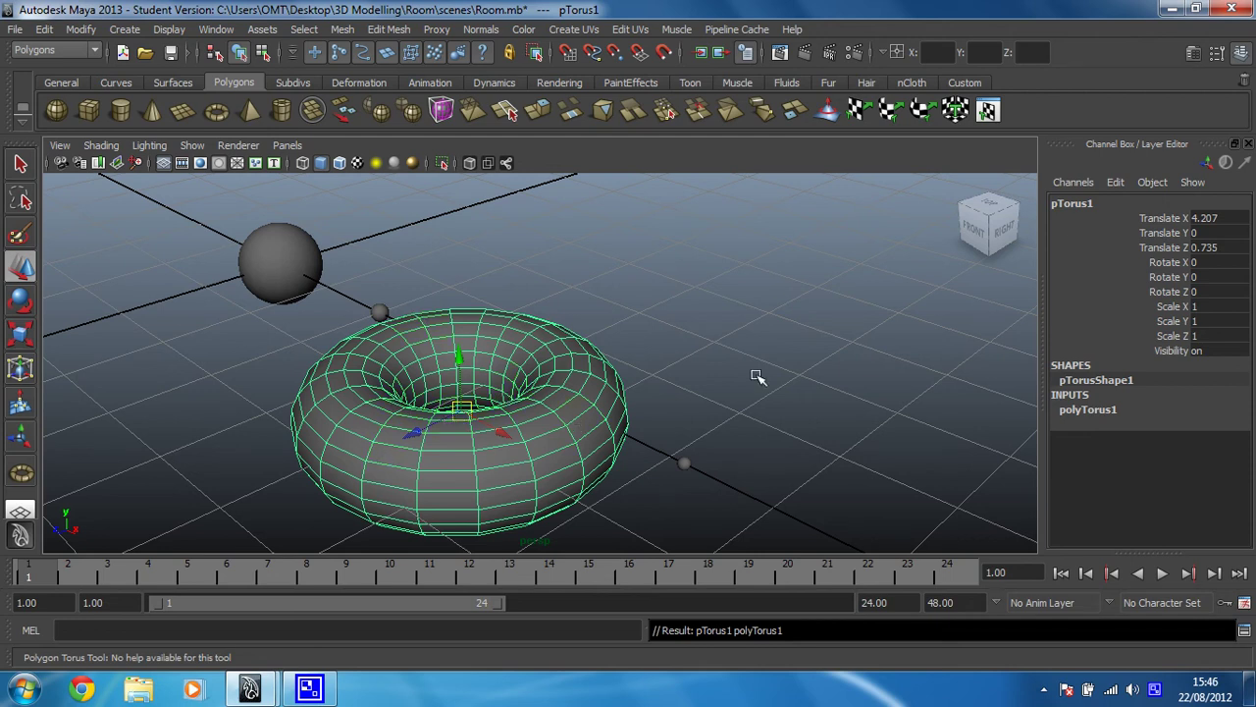
key("w")
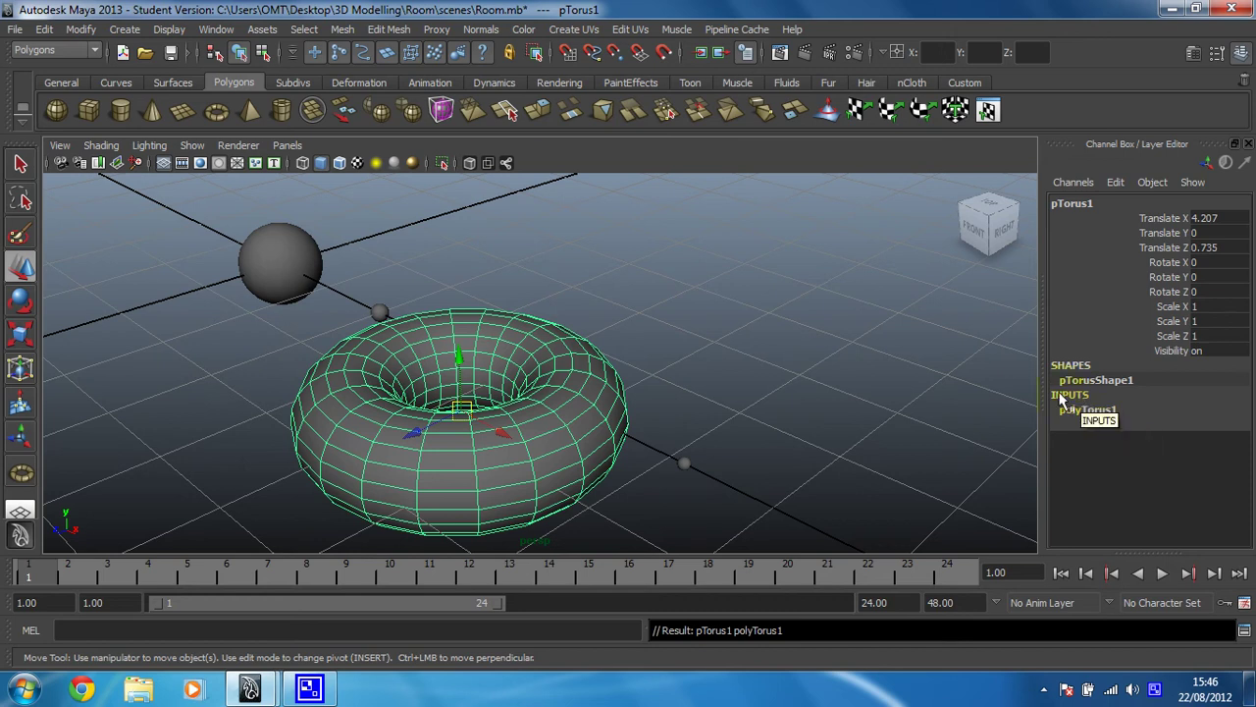
- Flatten the torus by setting its Scale Y to 0.2
left_click(1092, 417)
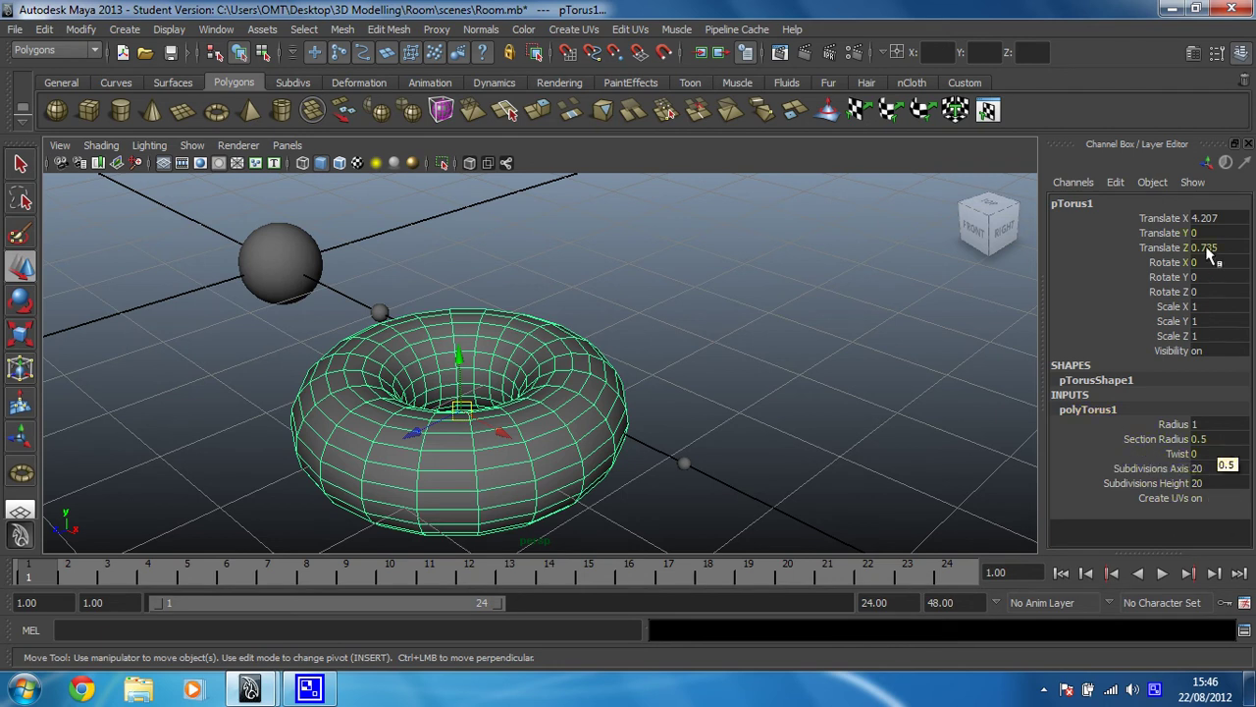
left_click(1205, 321)
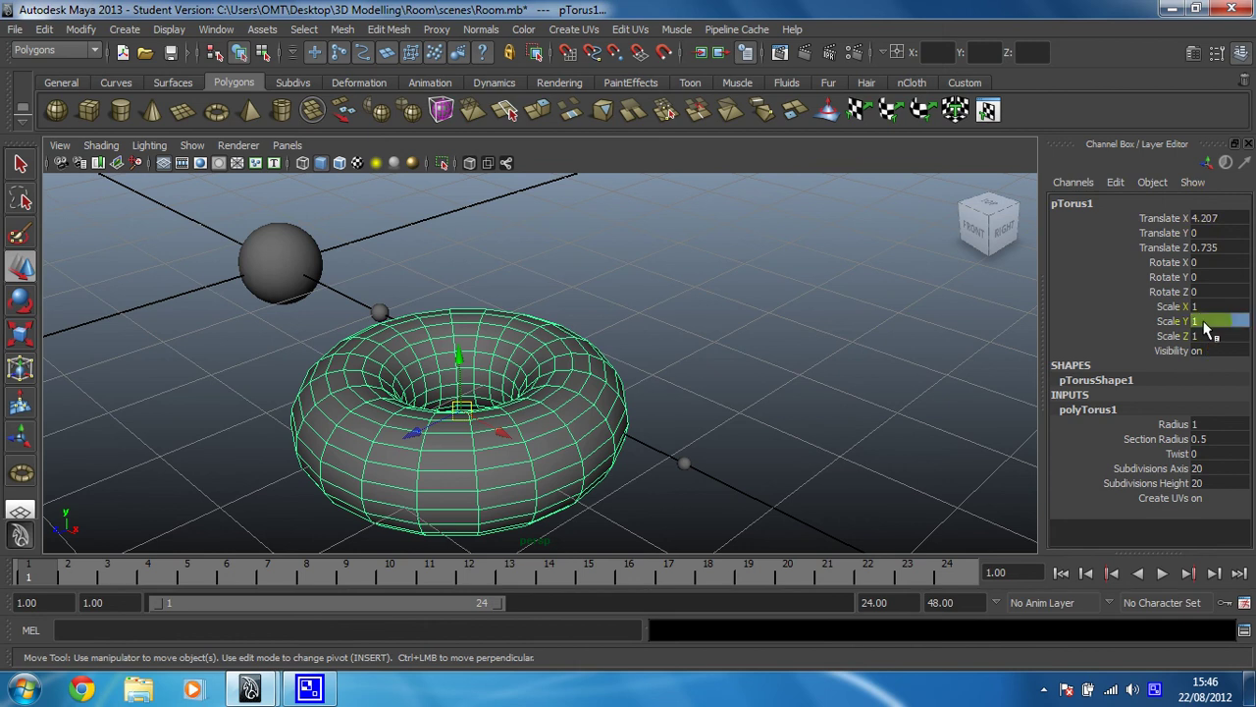
type("0.7")
key("BackSpace")
type("2")
key("Return")
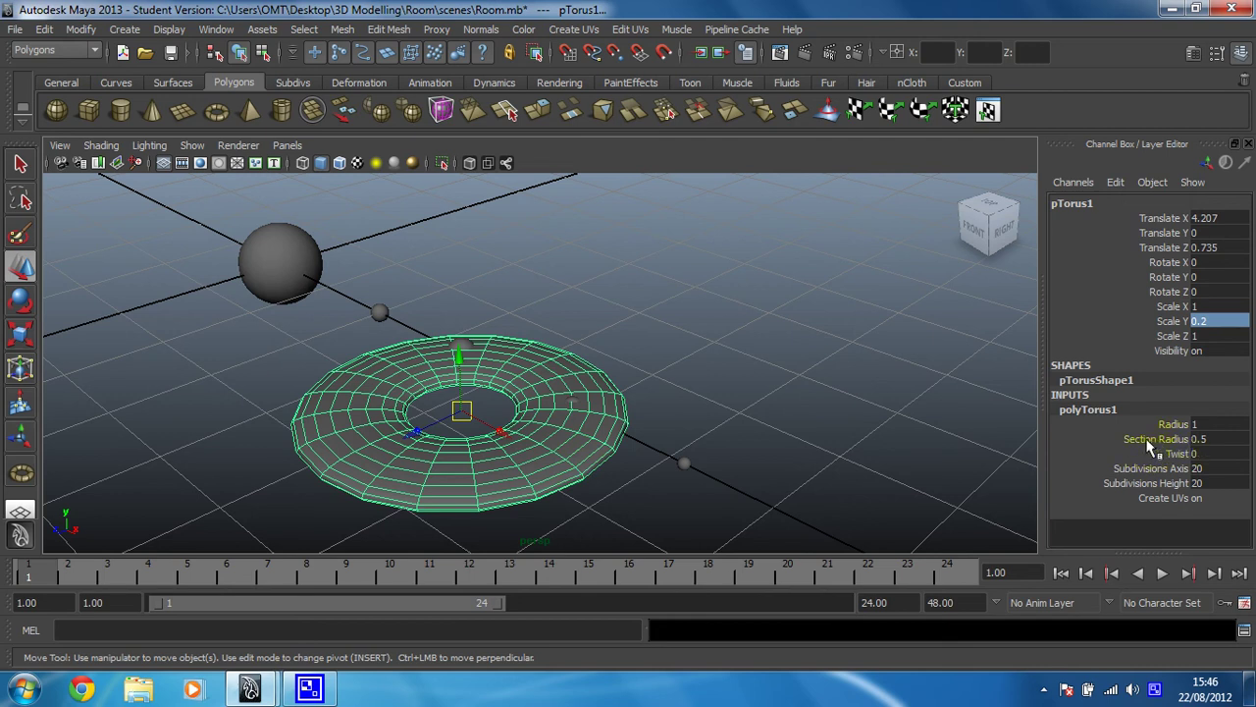
- Thin the ring by setting polyTorus1's Section Radius to 0.2
double_click(1215, 441)
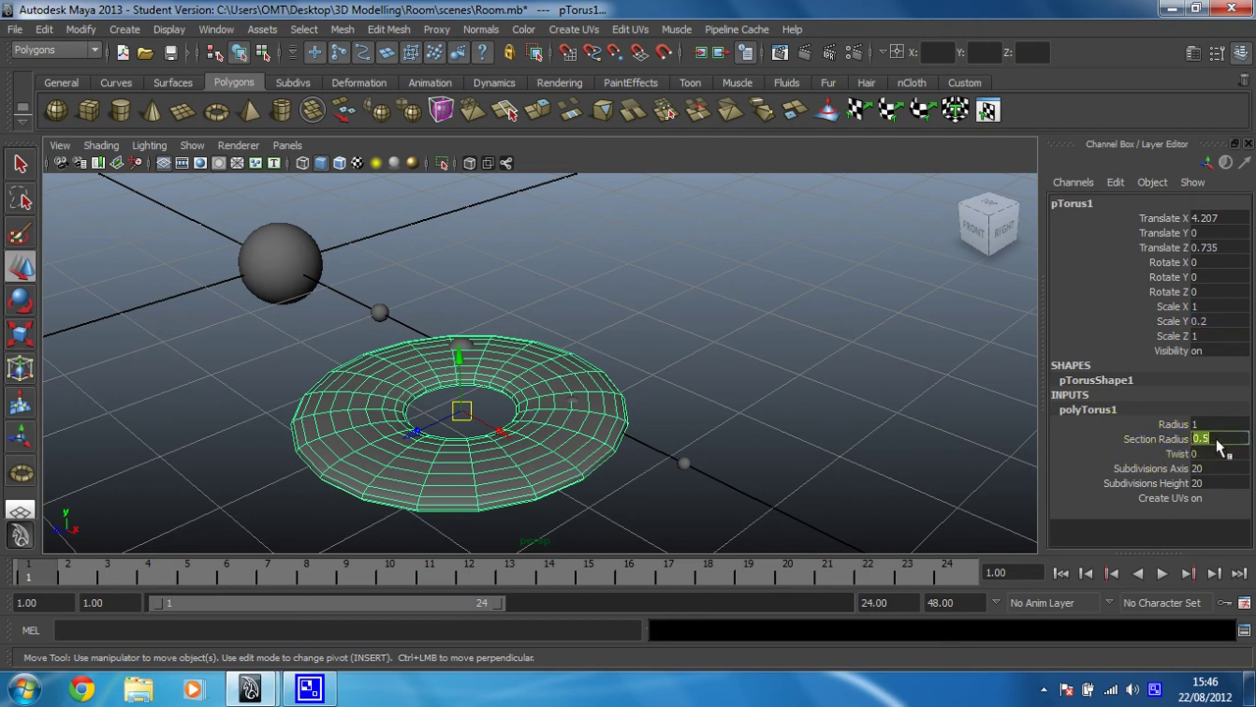
type("0.2")
key("Return")
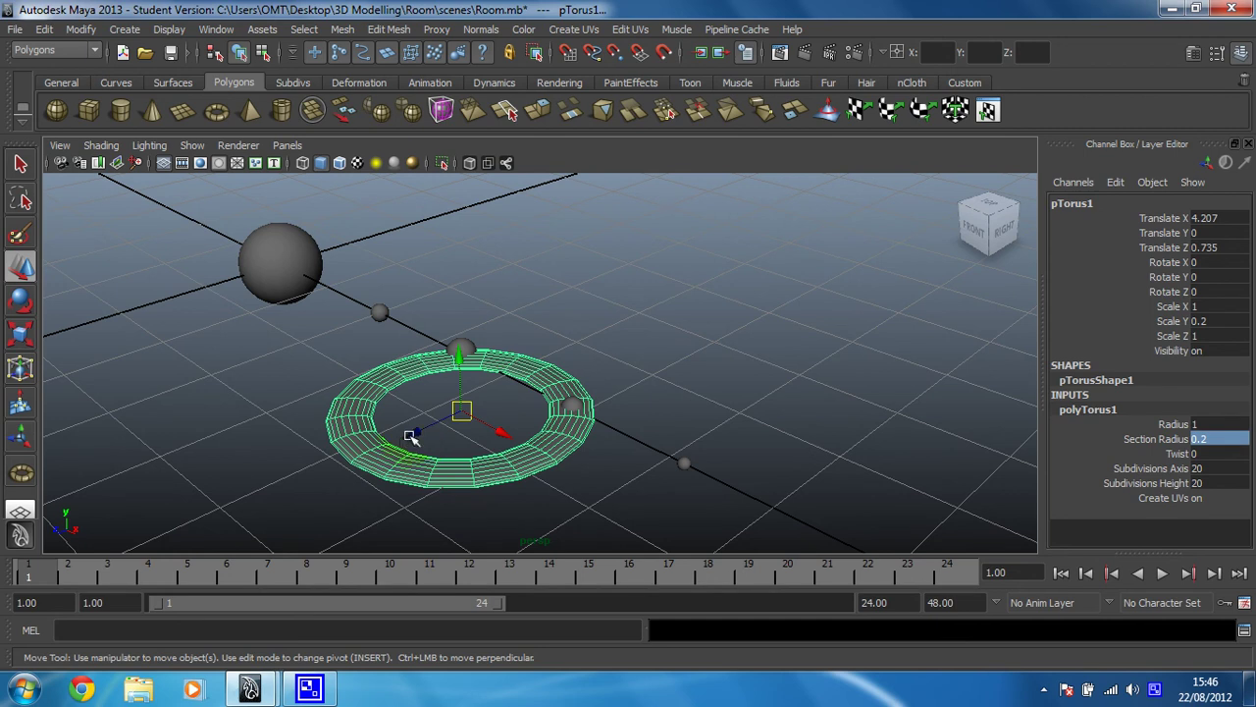
- Set the torus's Translate Z to 0
left_click_drag(414, 436, 443, 423)
left_click(1213, 248)
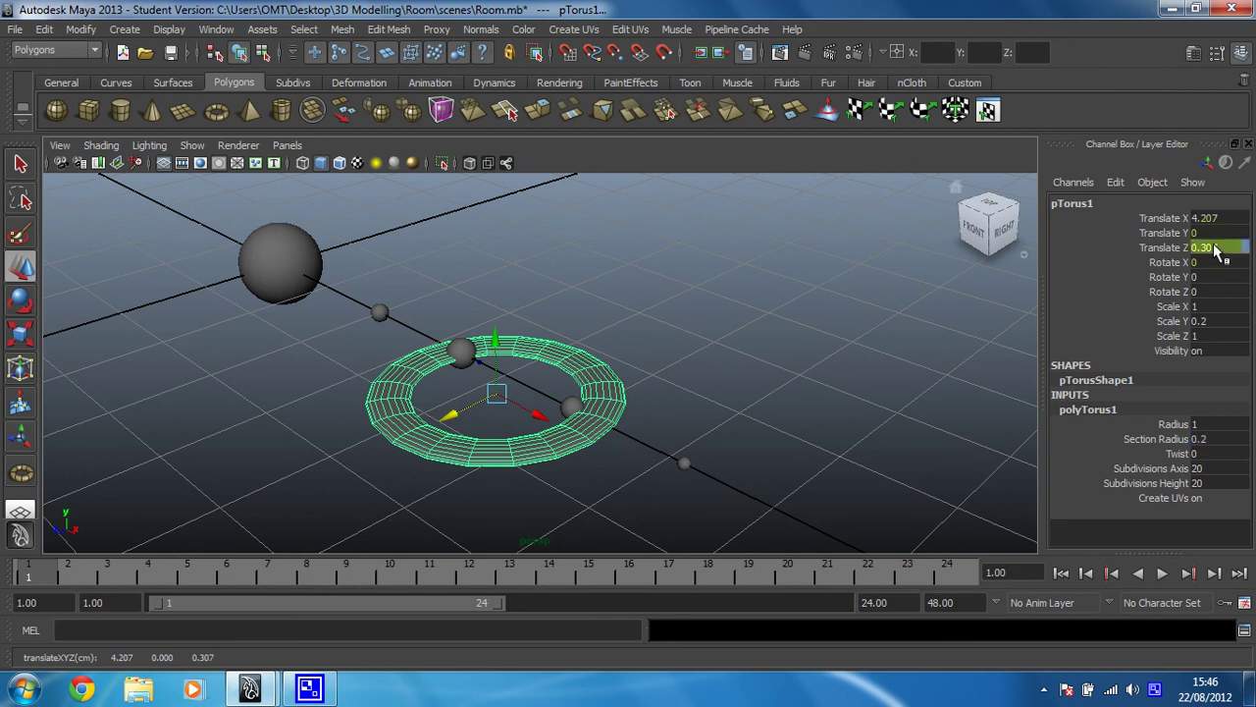
type("0")
key("Return")
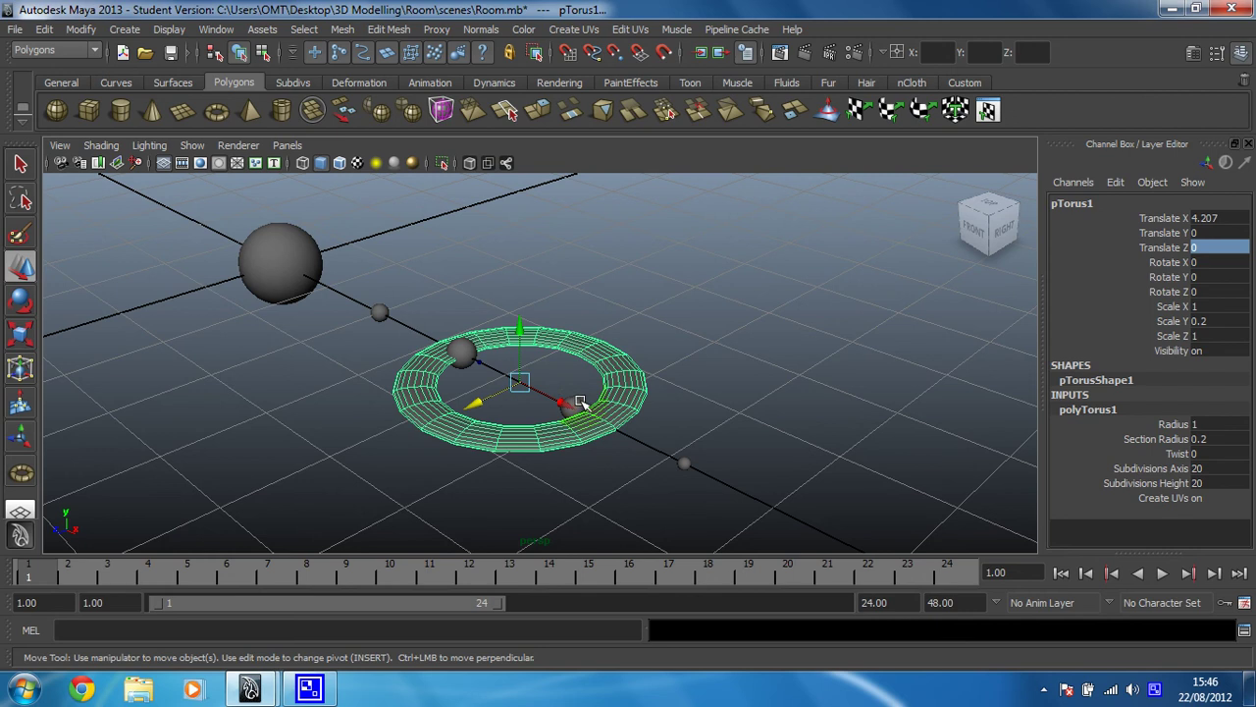
- Read Planet2's position and set the torus's Translate X to 4.884 to centre it there
left_click(579, 404)
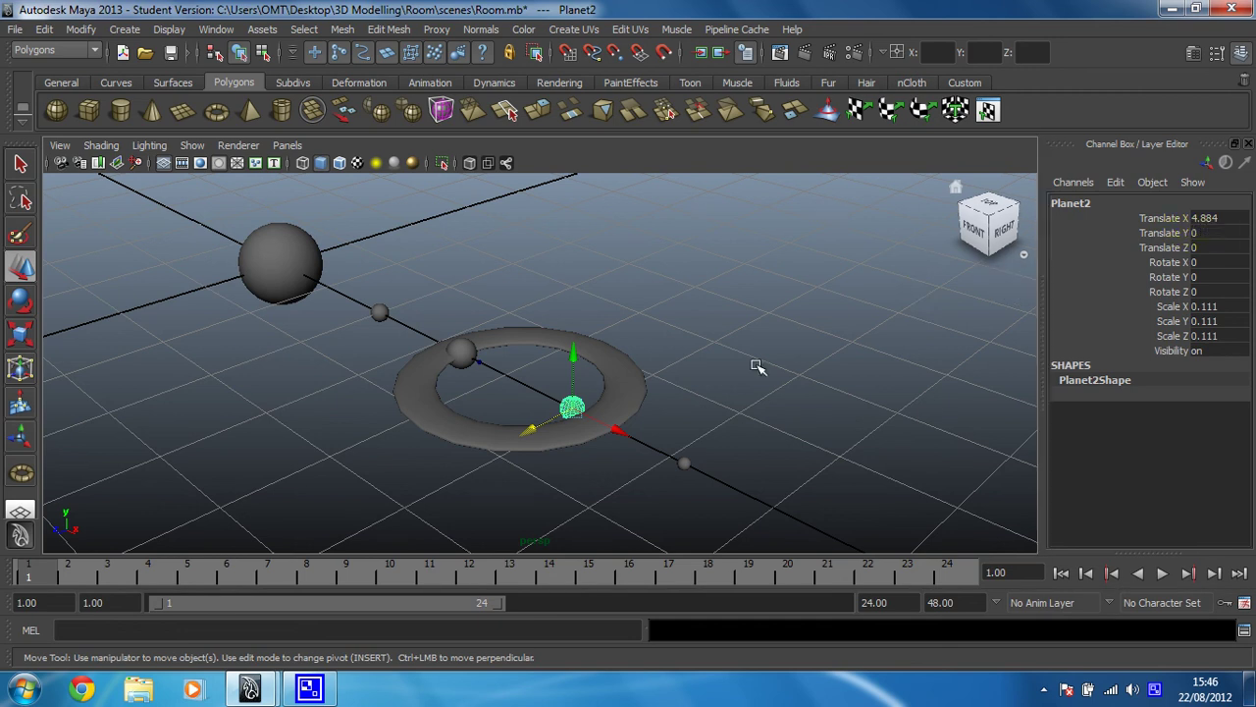
left_click(452, 433)
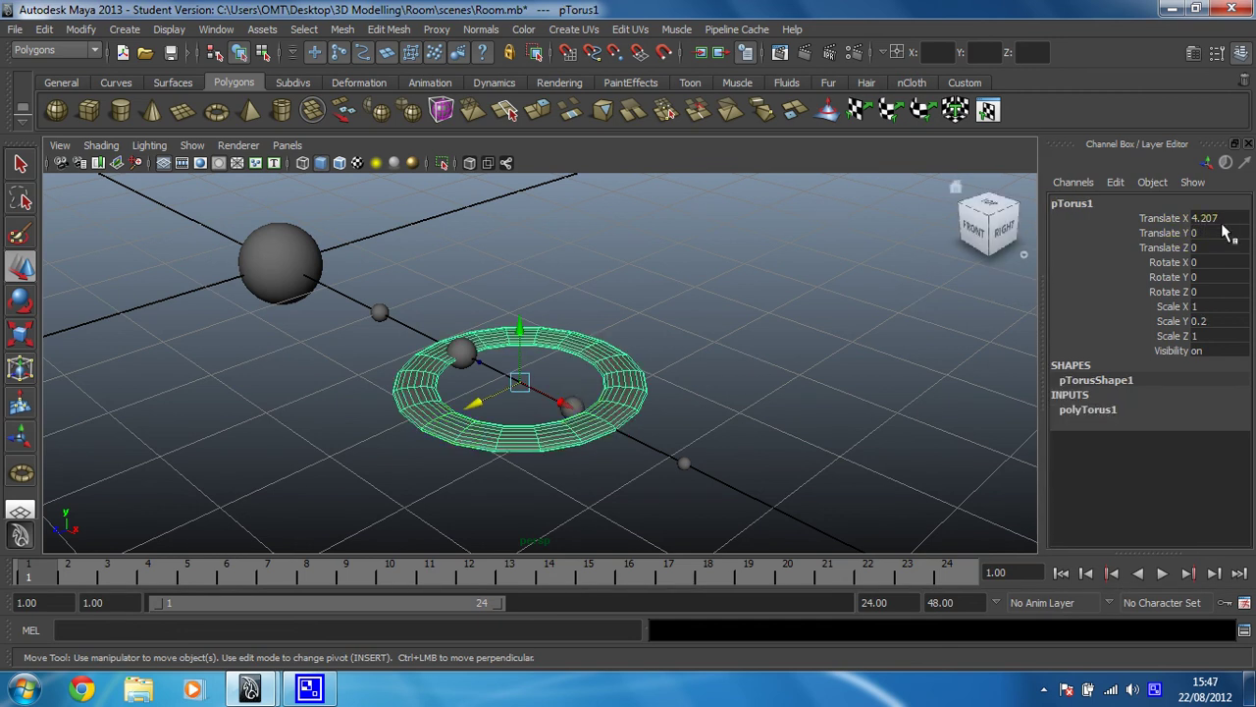
left_click(1188, 221)
left_click(1191, 219)
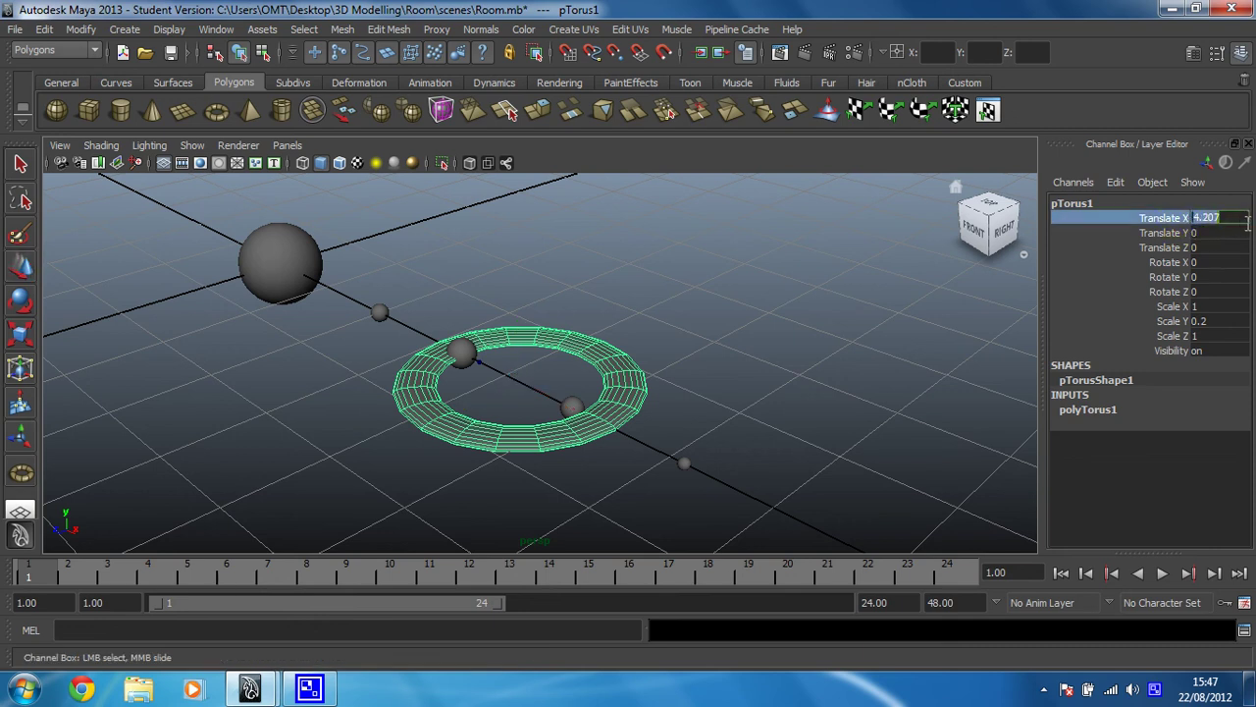
type("4.8")
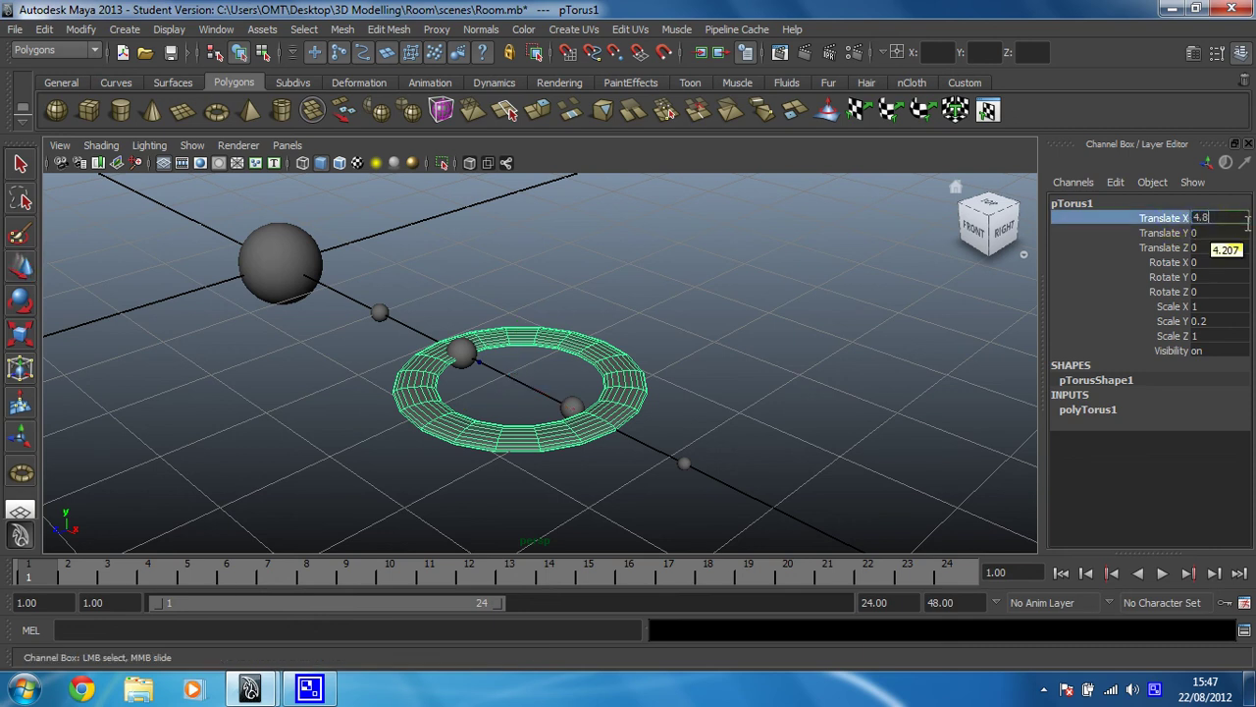
type("84")
key("Return")
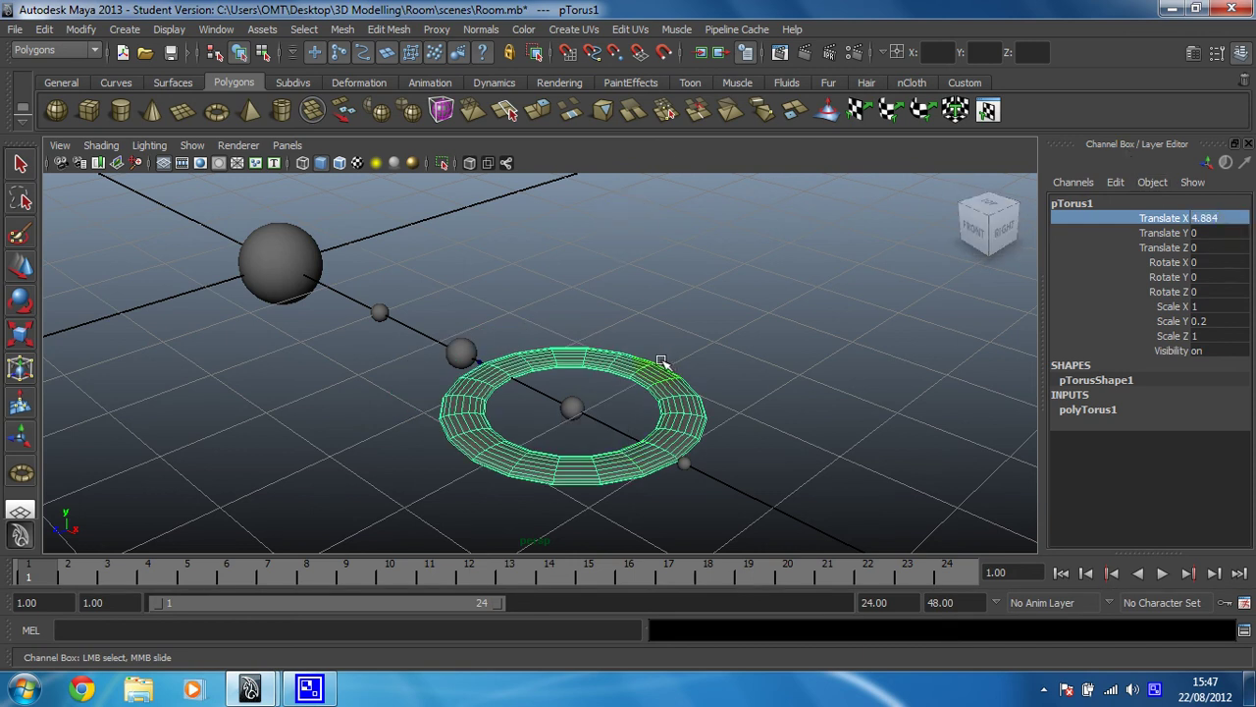
- Shrink the torus to 0.196 × 0.039 × 0.196 so it hugs Planet2, checking it edge-on
left_click(19, 334)
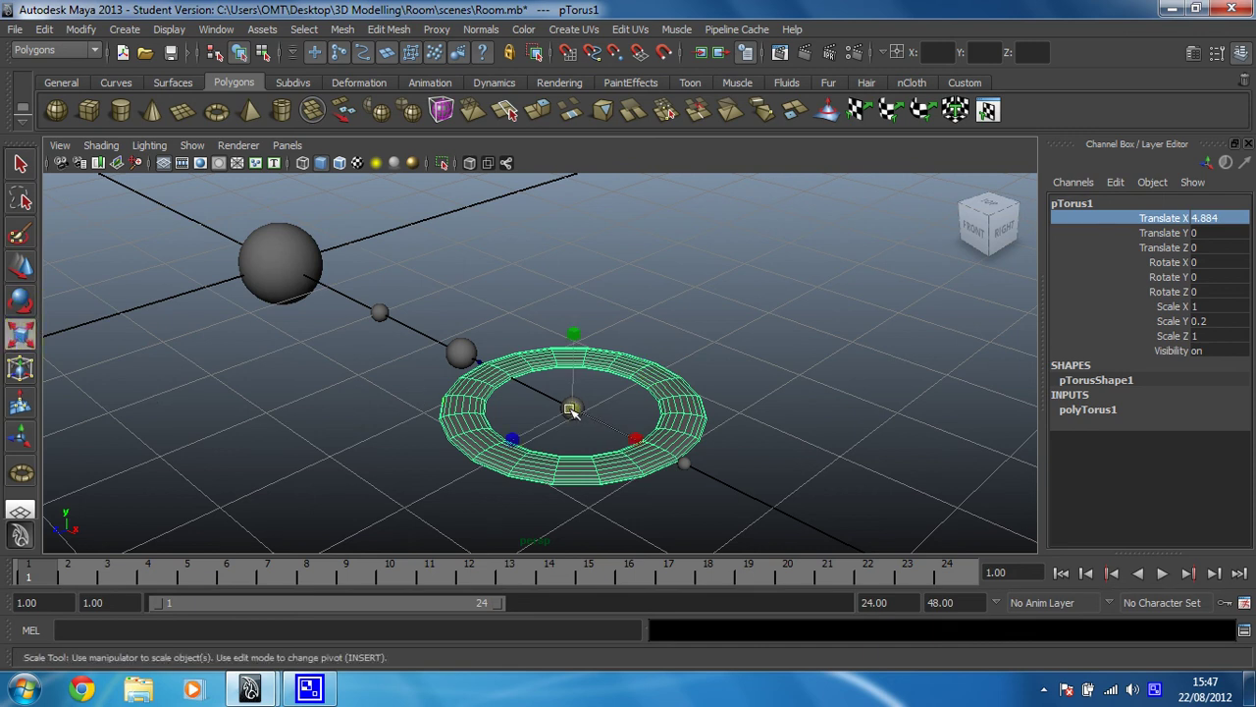
left_click_drag(570, 408, 442, 467)
key("f")
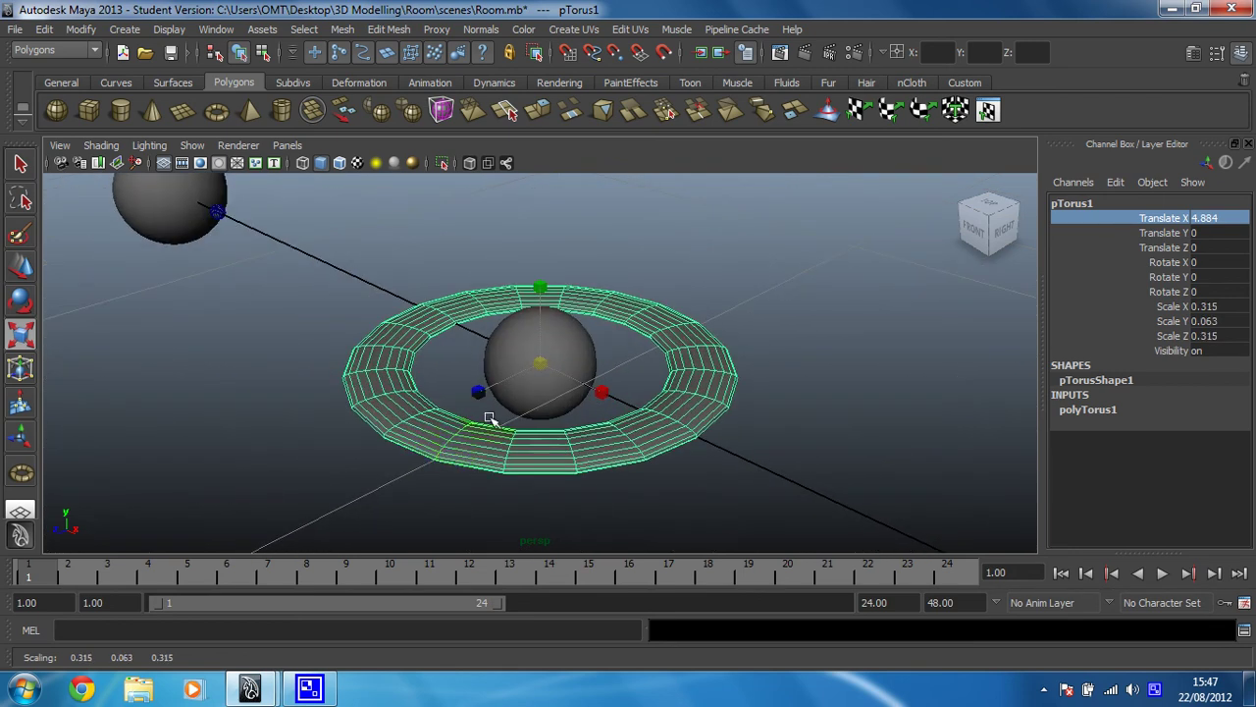
left_click_drag(540, 364, 438, 420)
left_click_drag(394, 495, 456, 467, "alt")
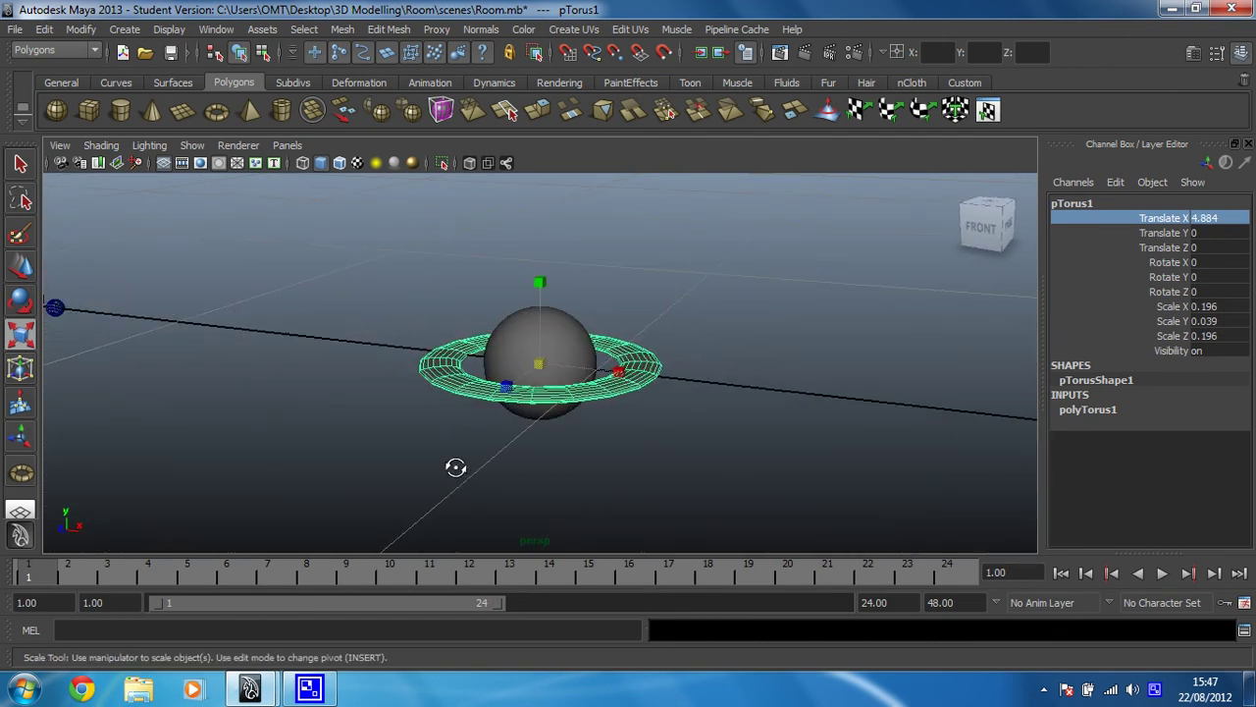
double_click(1072, 203)
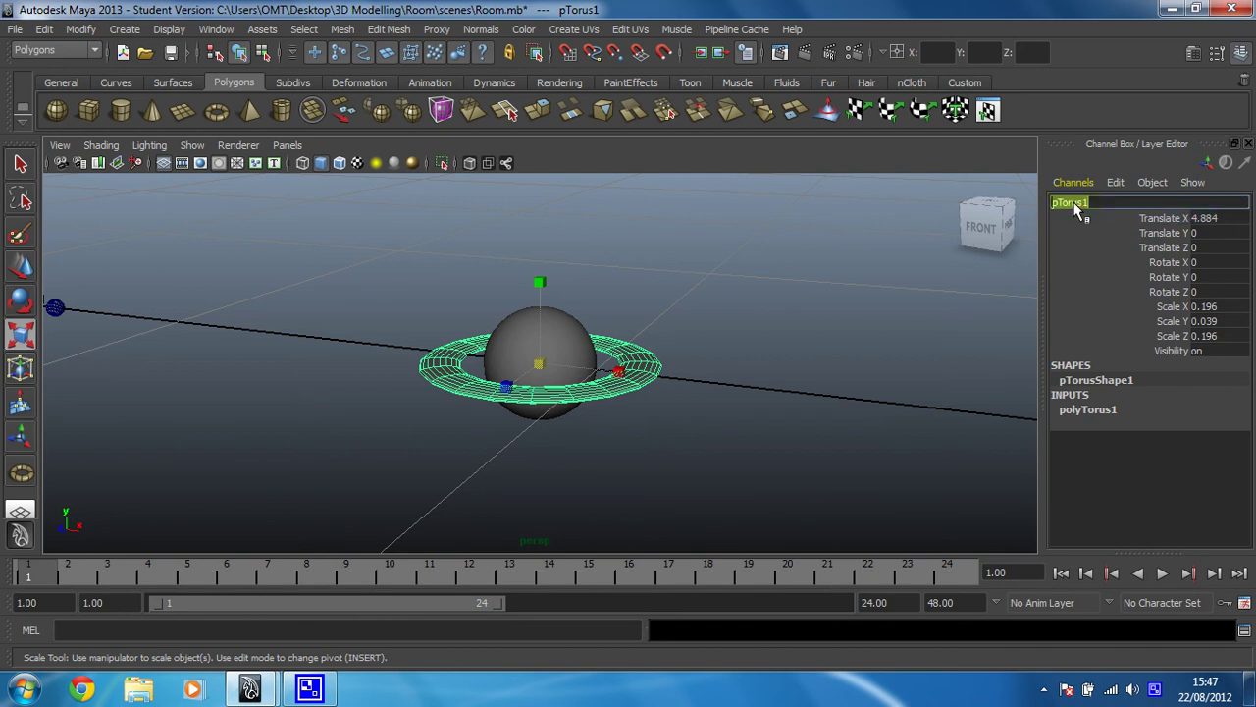